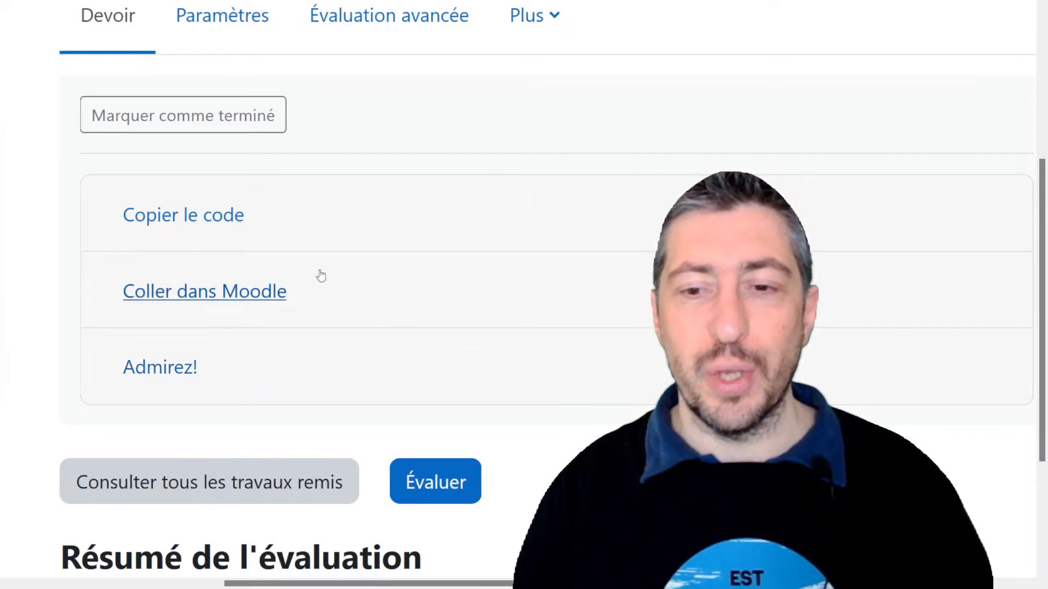
Expand the assignment's collapsible sections, starting with "Copier le code", to view their contents.
click(303, 229)
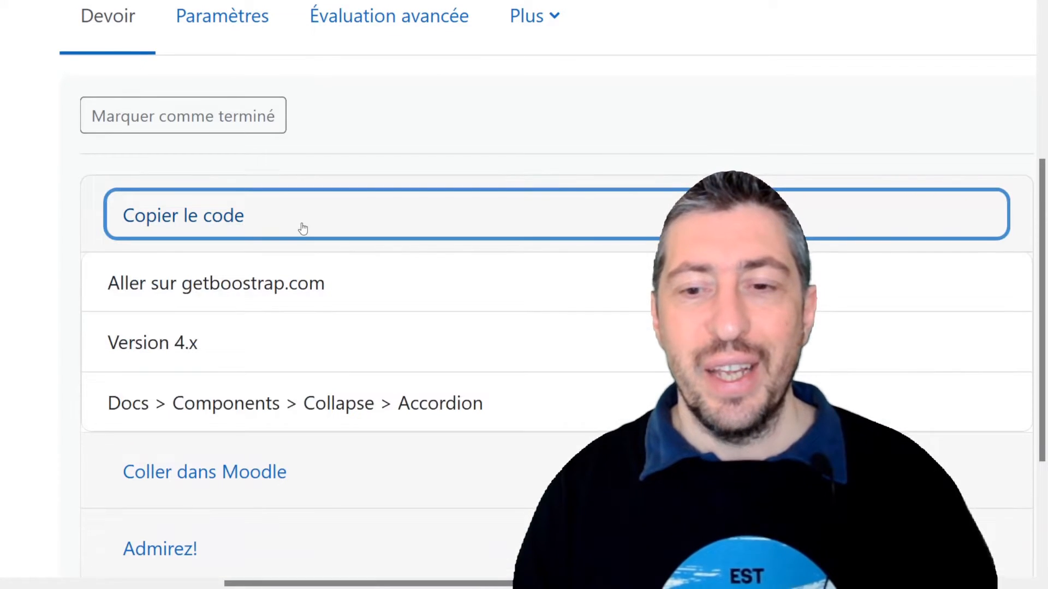
scroll(323, 339, down, 2)
click(320, 338)
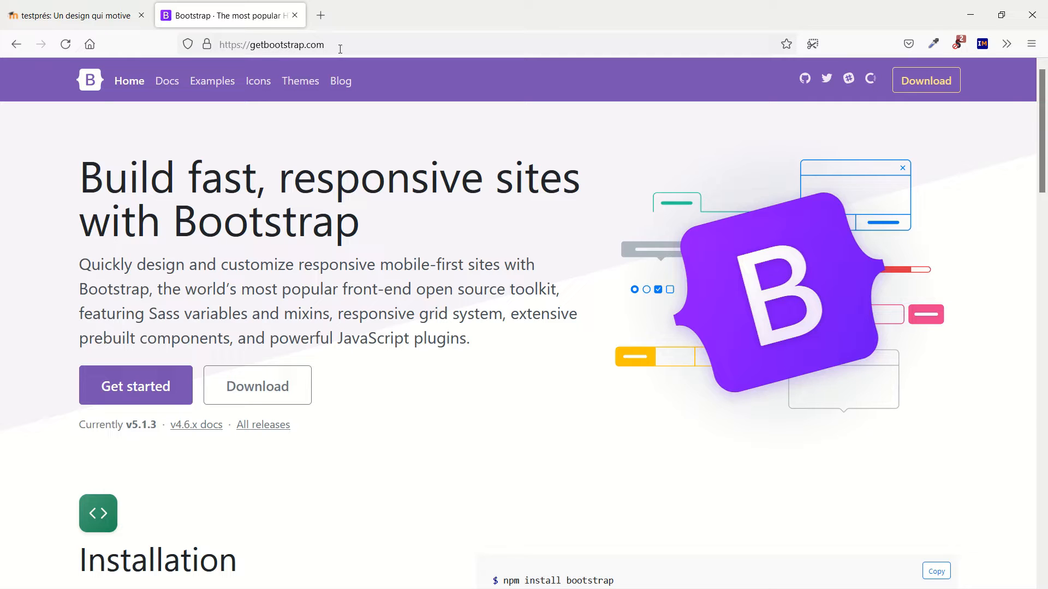
Open the Bootstrap documentation and switch it to version v4.6.x.
click(169, 89)
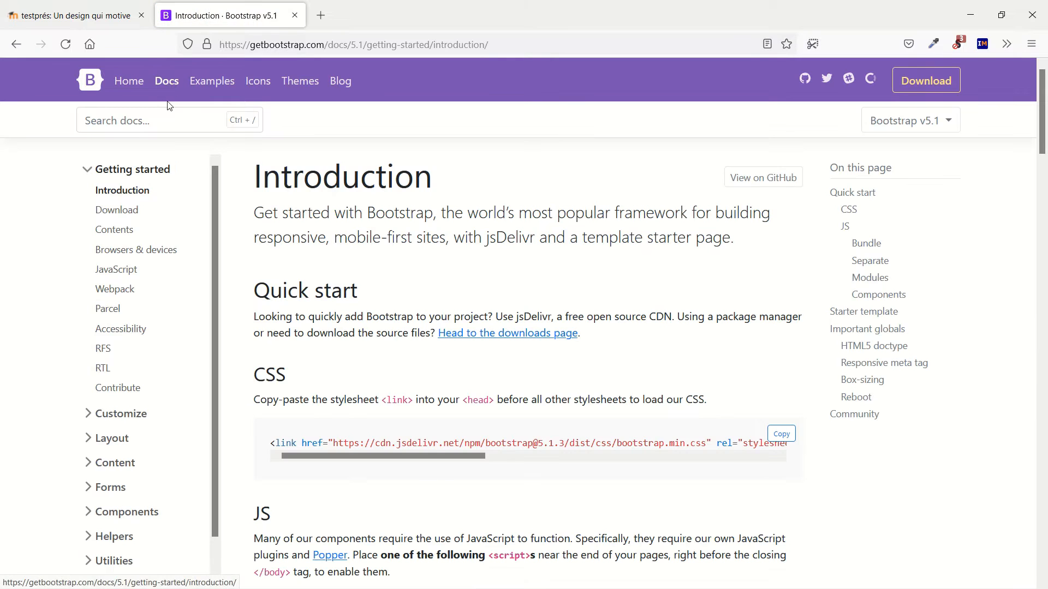
click(920, 127)
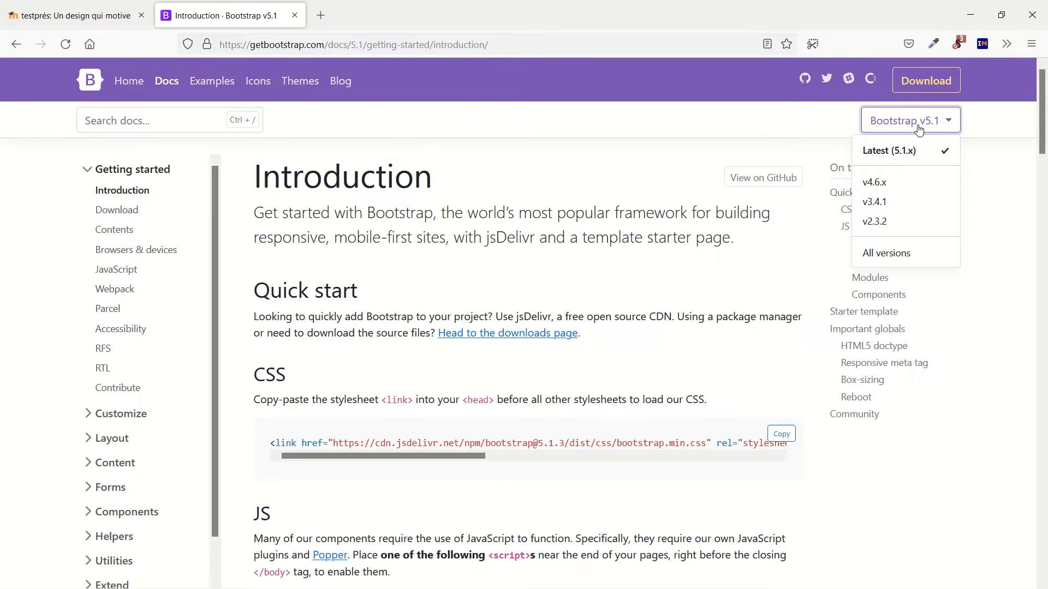
click(885, 184)
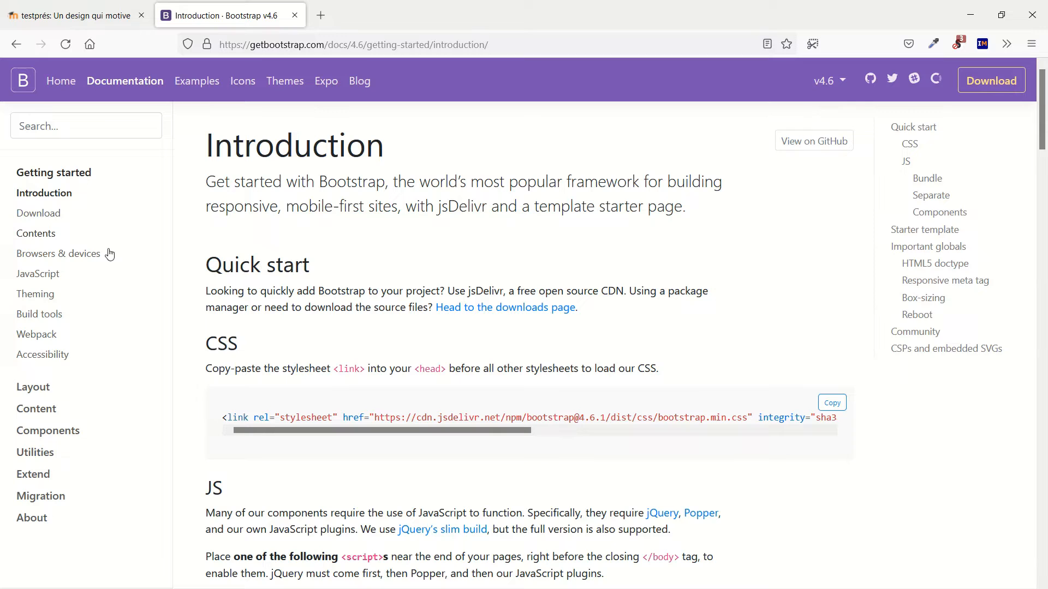
Go to the accordion example of the Collapse component and copy its code.
click(77, 434)
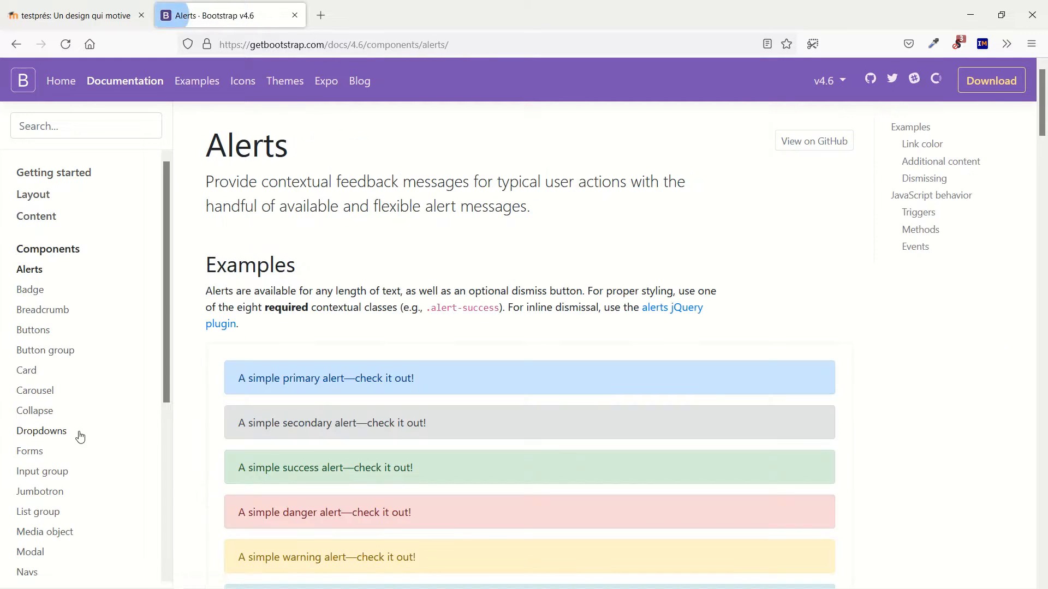
scroll(138, 397, down, 2)
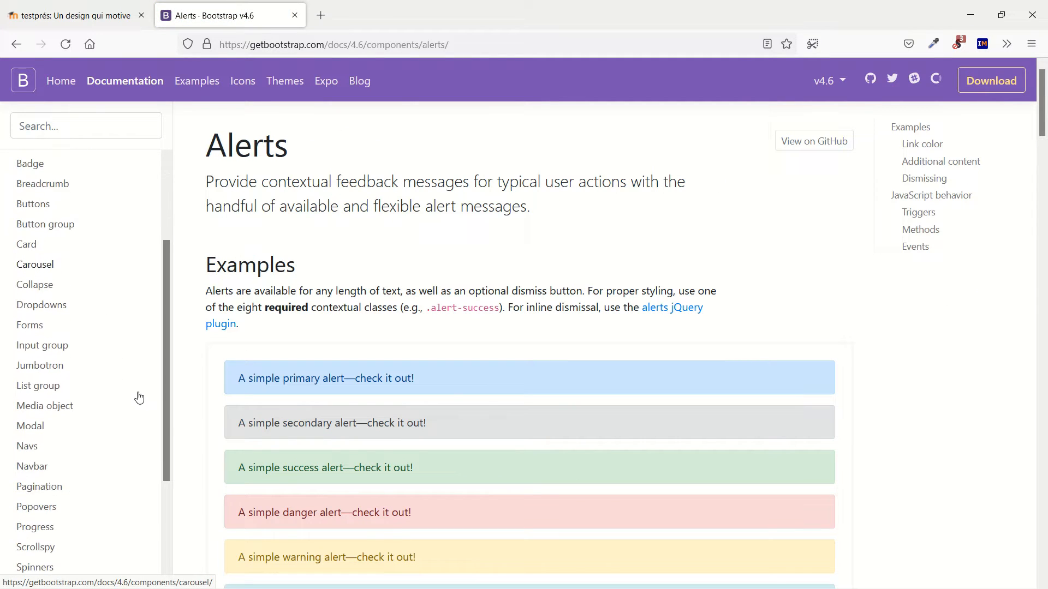
click(43, 288)
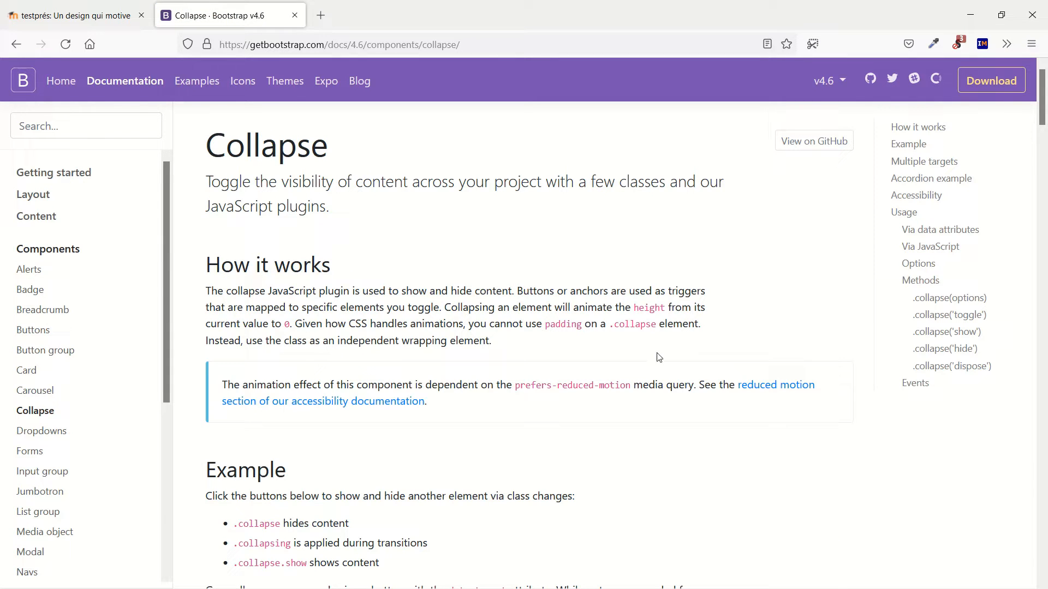
click(918, 184)
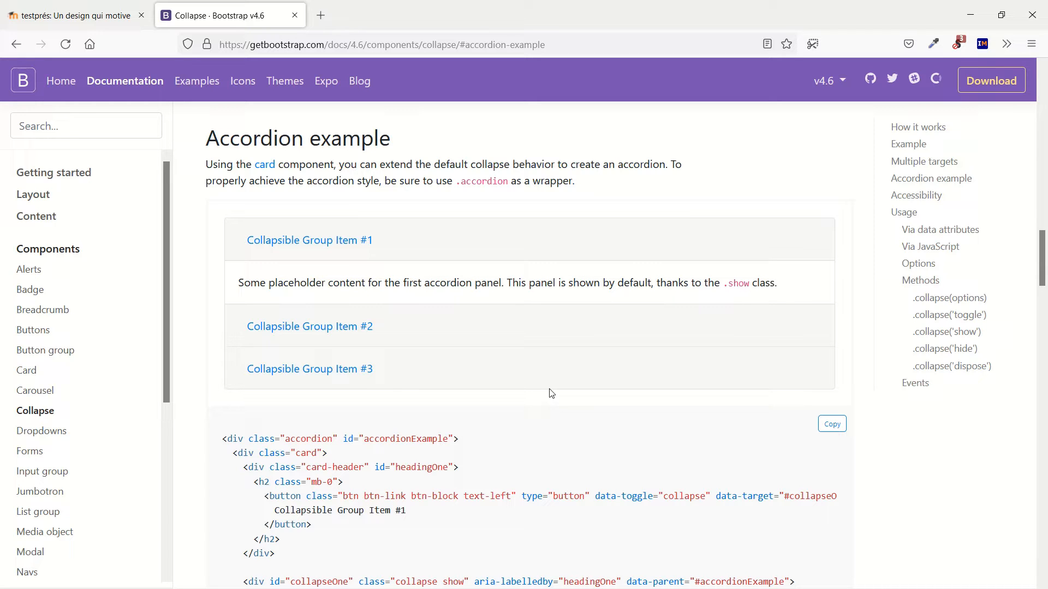
scroll(551, 392, down, 2)
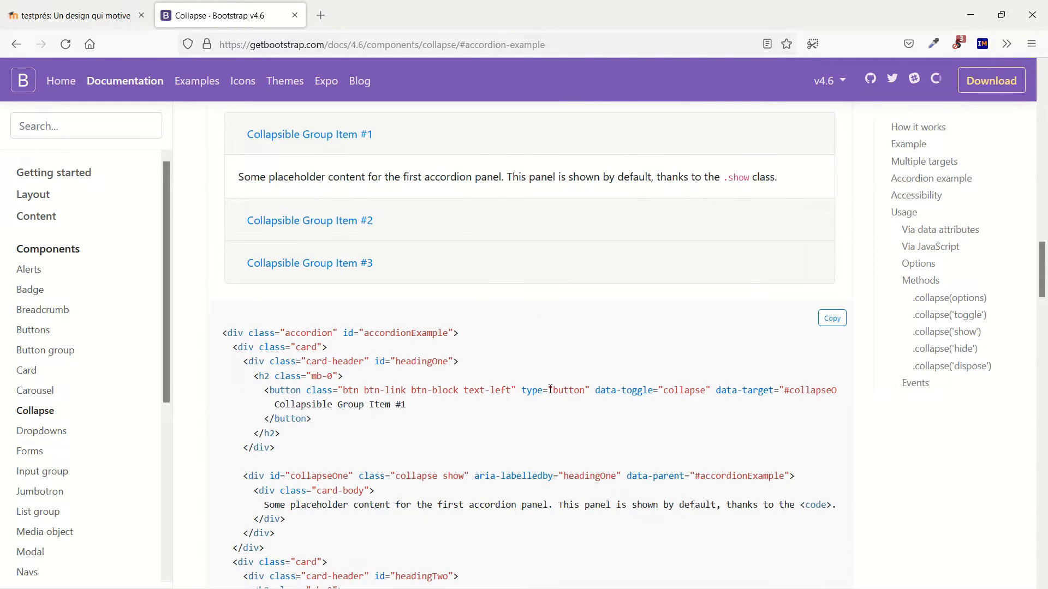
click(835, 322)
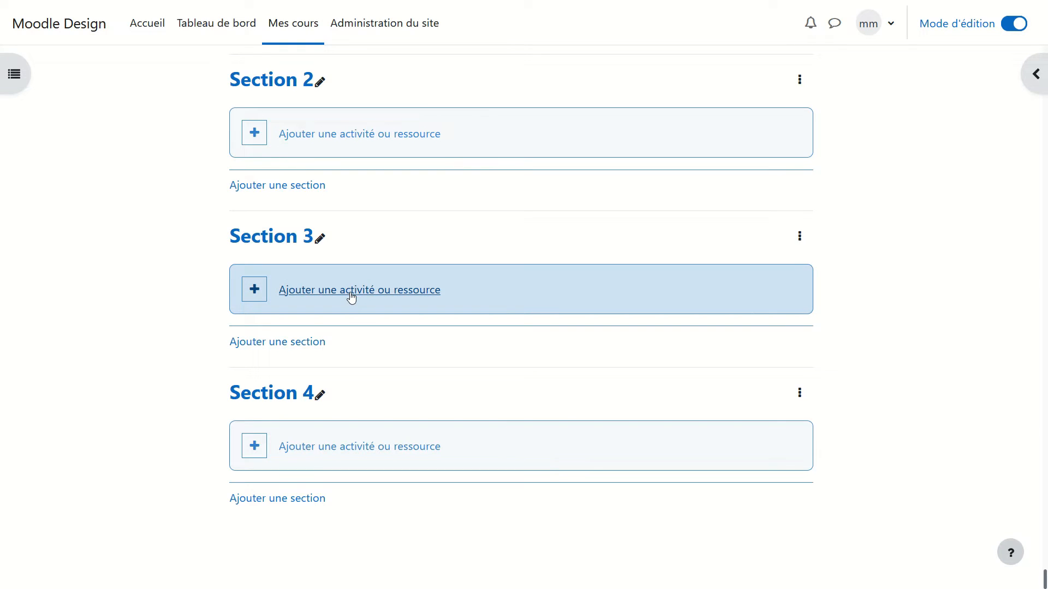
Add a Devoir activity to Section 3 of the Moodle course.
click(351, 296)
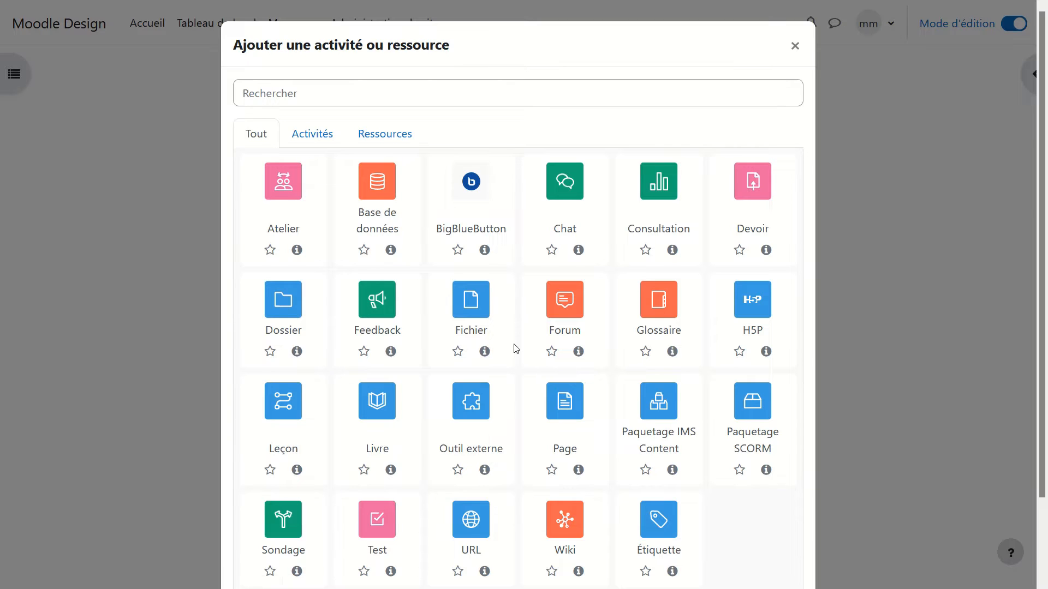
scroll(516, 347, down, 2)
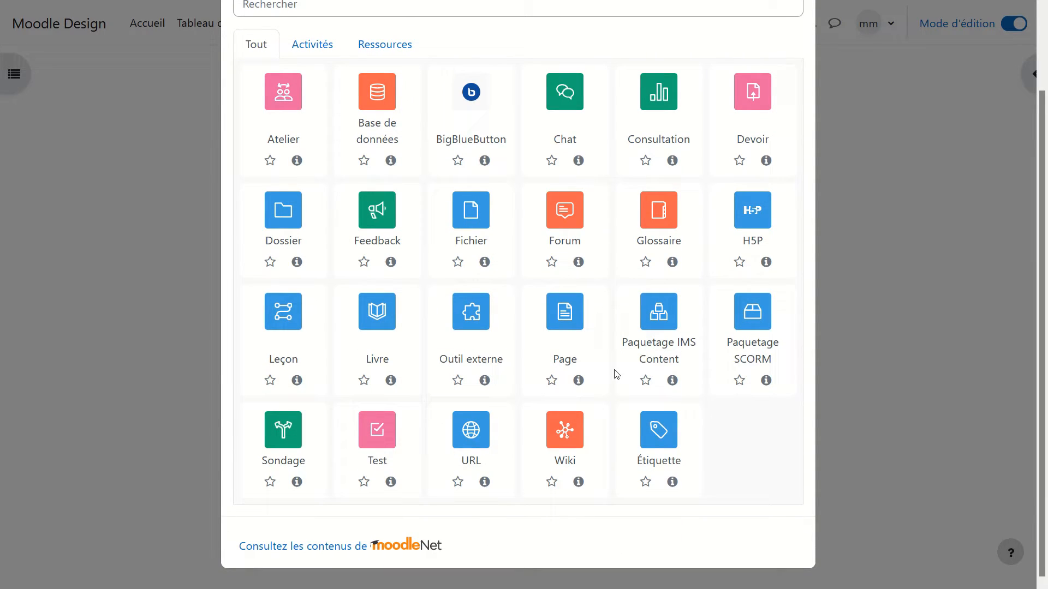
click(748, 104)
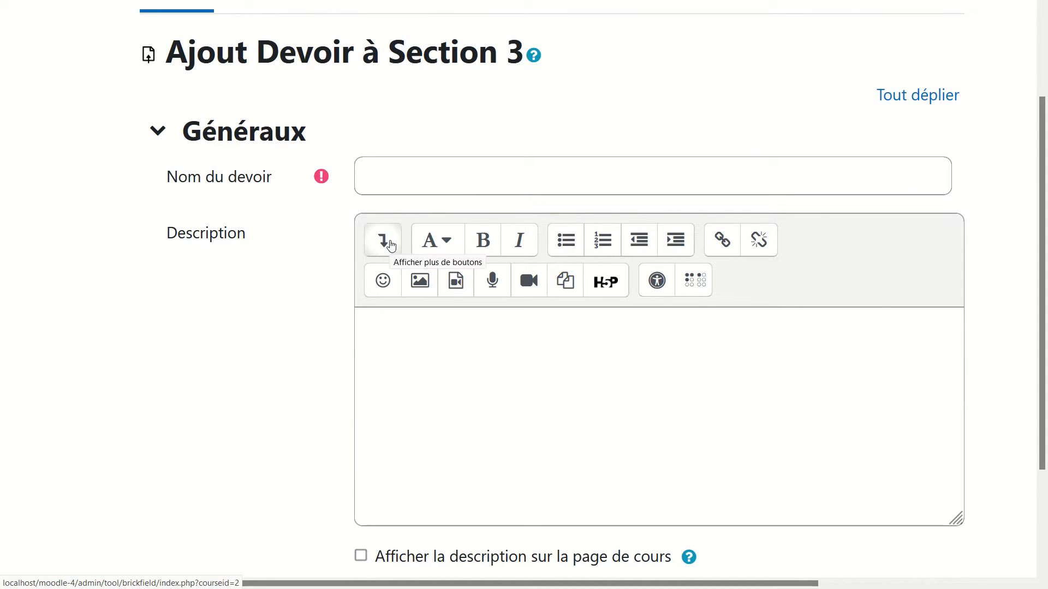
Replace the HTML source of the assignment's description with the copied accordion code and return to the visual view.
click(391, 245)
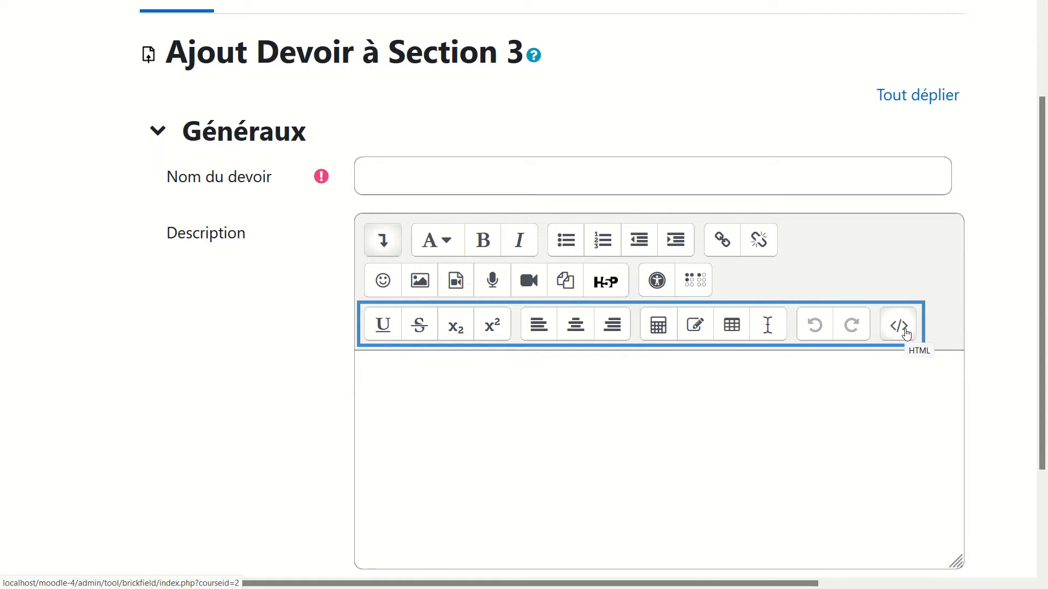
click(904, 330)
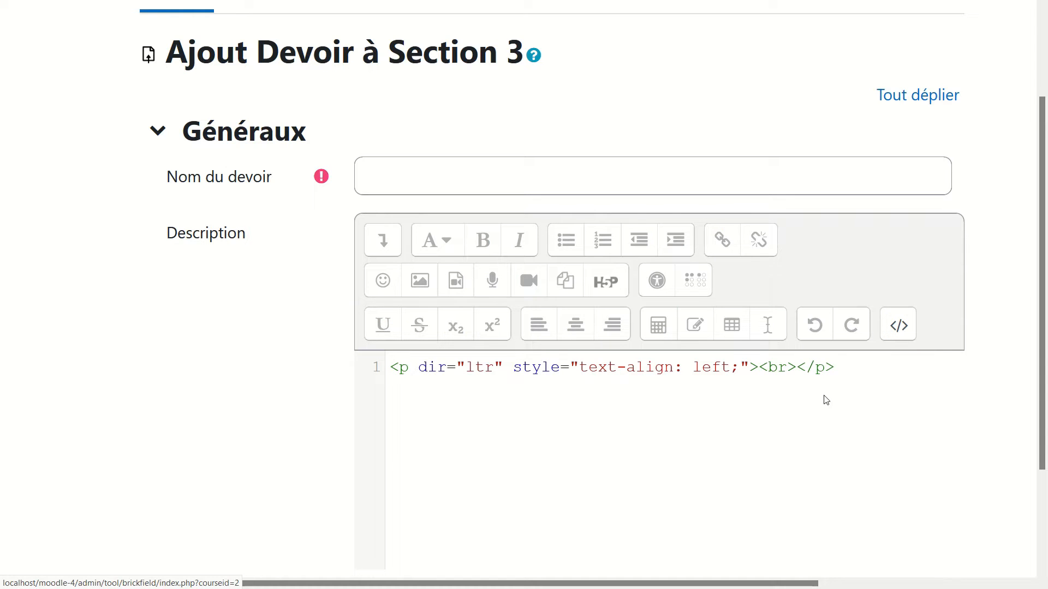
scroll(826, 401, right, 3)
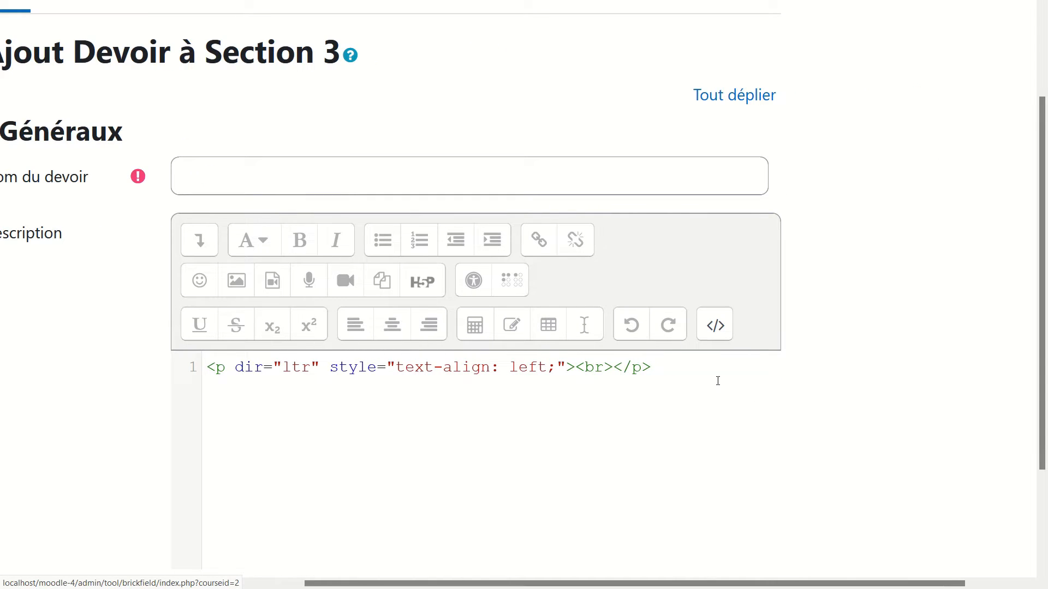
key(ctrl+a)
key(BackSpace)
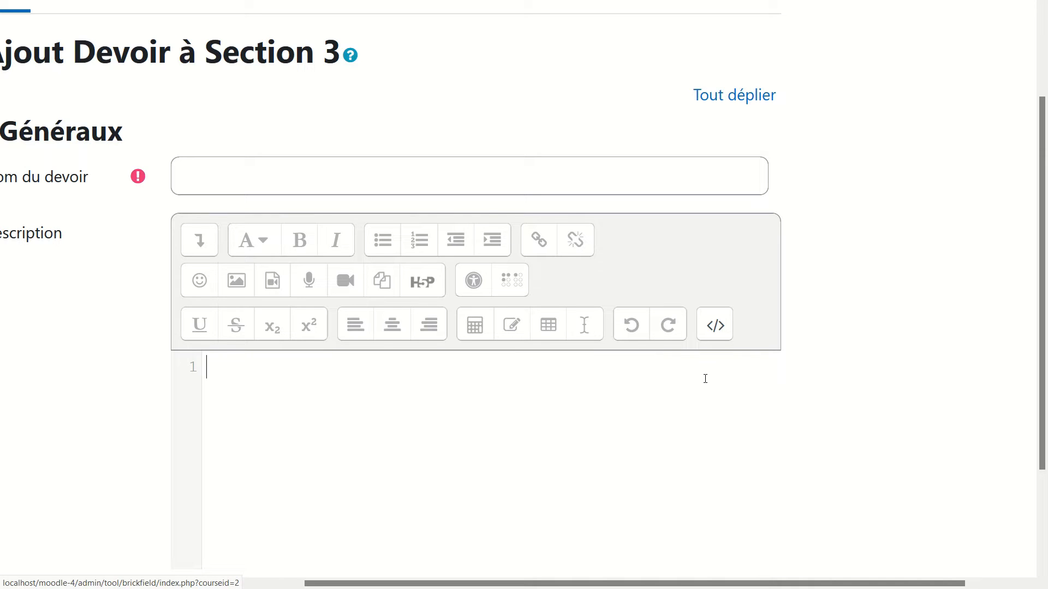
key(ctrl+v)
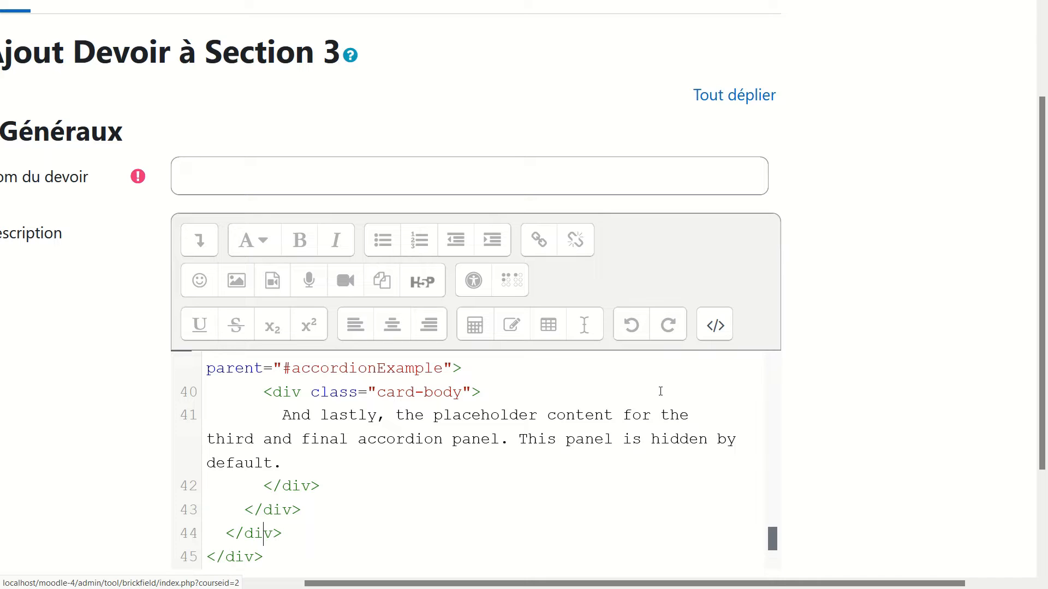
click(715, 326)
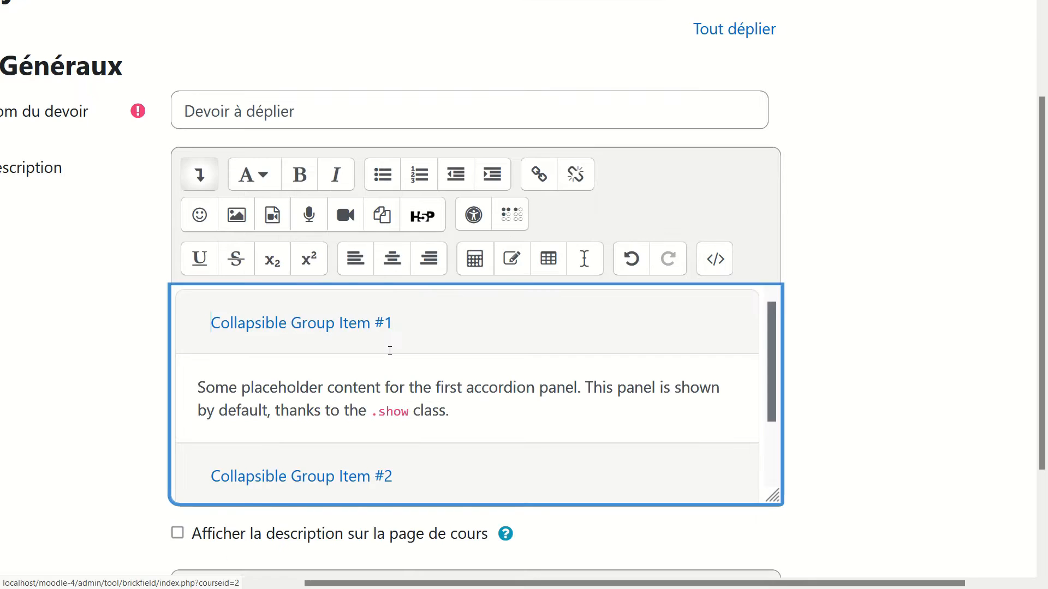
Replace the first accordion panel's placeholder text with "mlsdkjf mqlsdkj fmklj".
drag(455, 414, 192, 391)
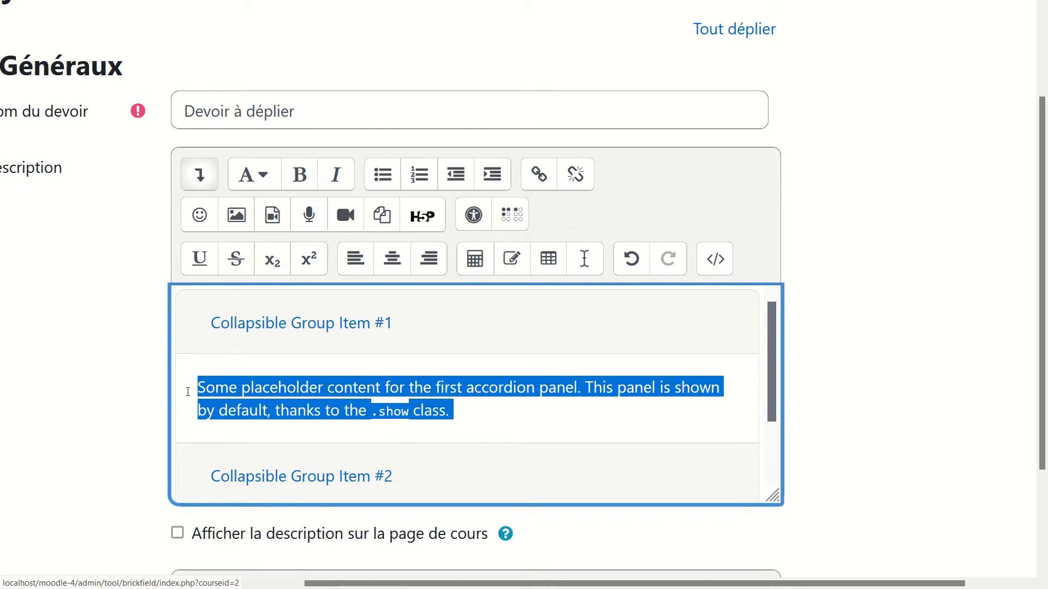
key(BackSpace)
text(mlsdkjf)
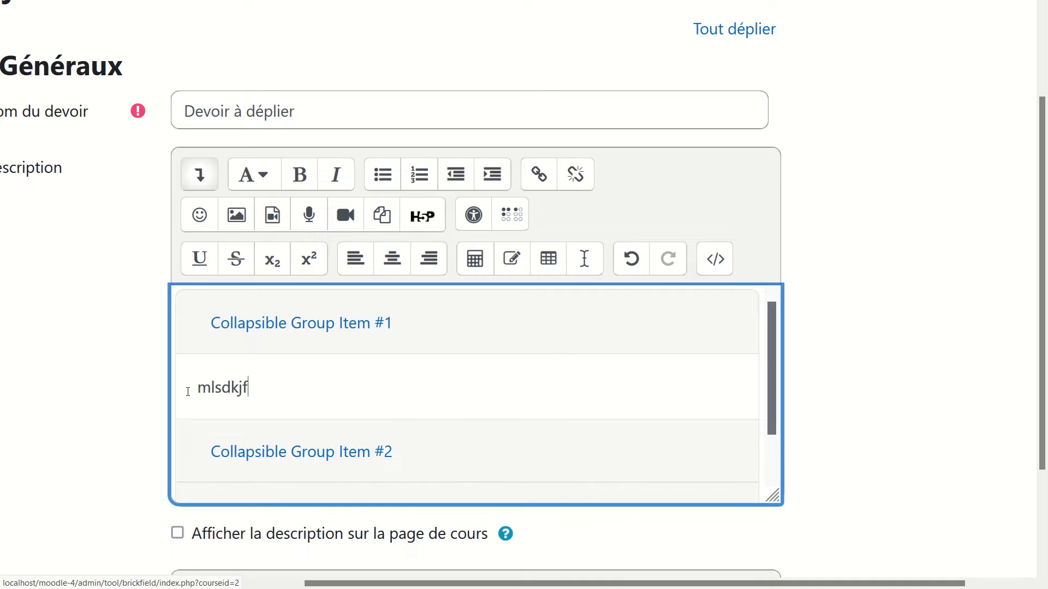
text( mqlsdkj fmklj)
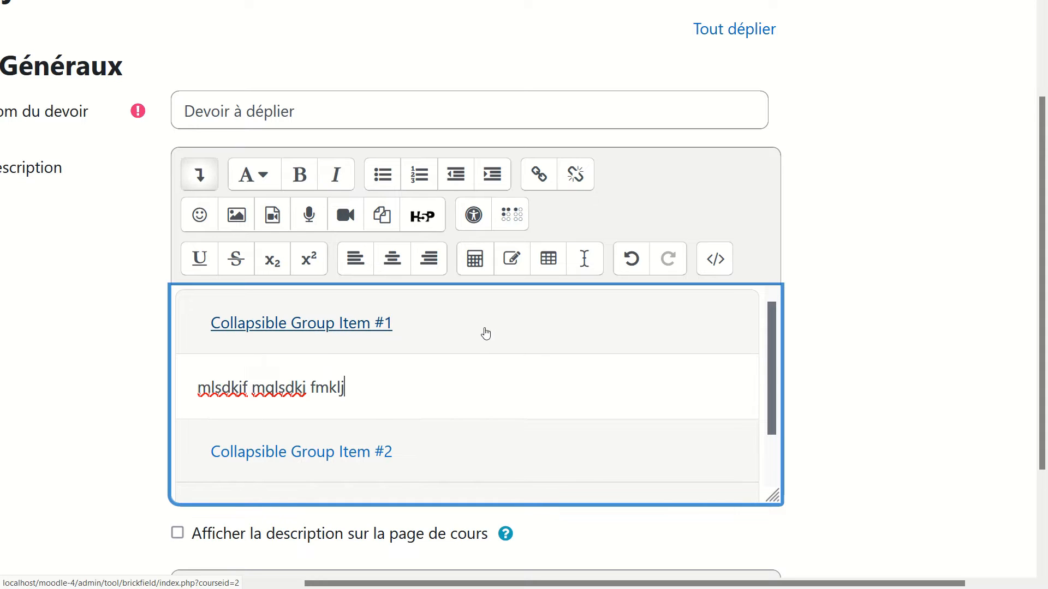
Find the title "Collapsible Group Item #1" in the description's HTML source and select it.
click(716, 259)
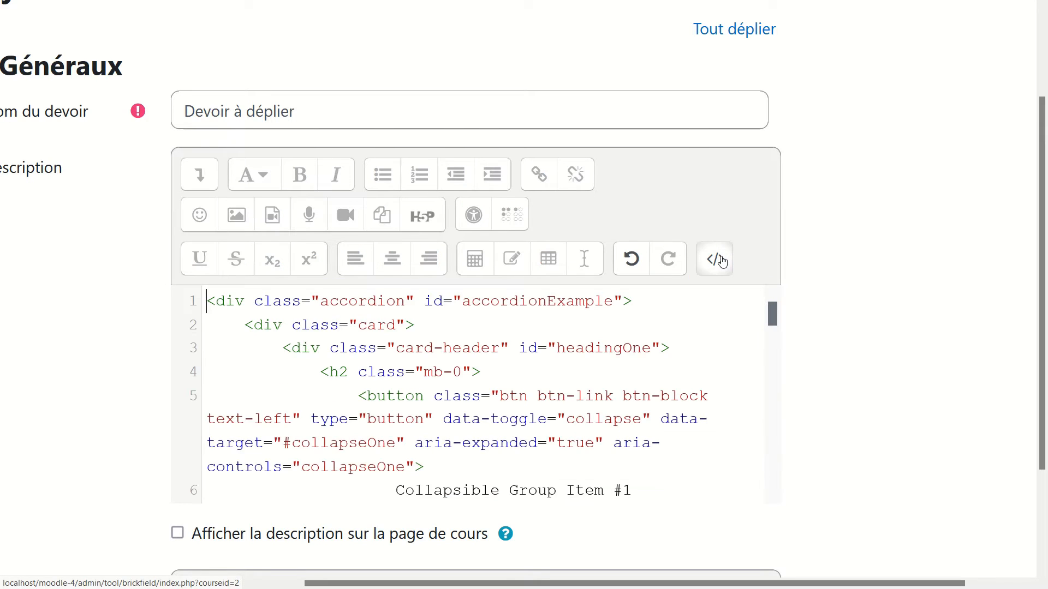
scroll(696, 346, down, 2)
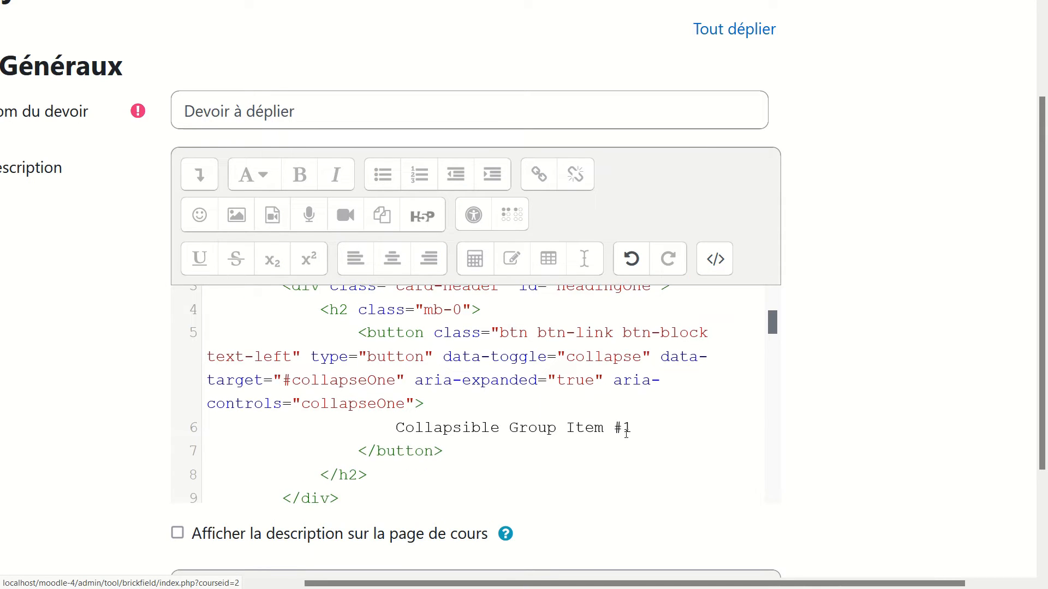
drag(635, 430, 393, 422)
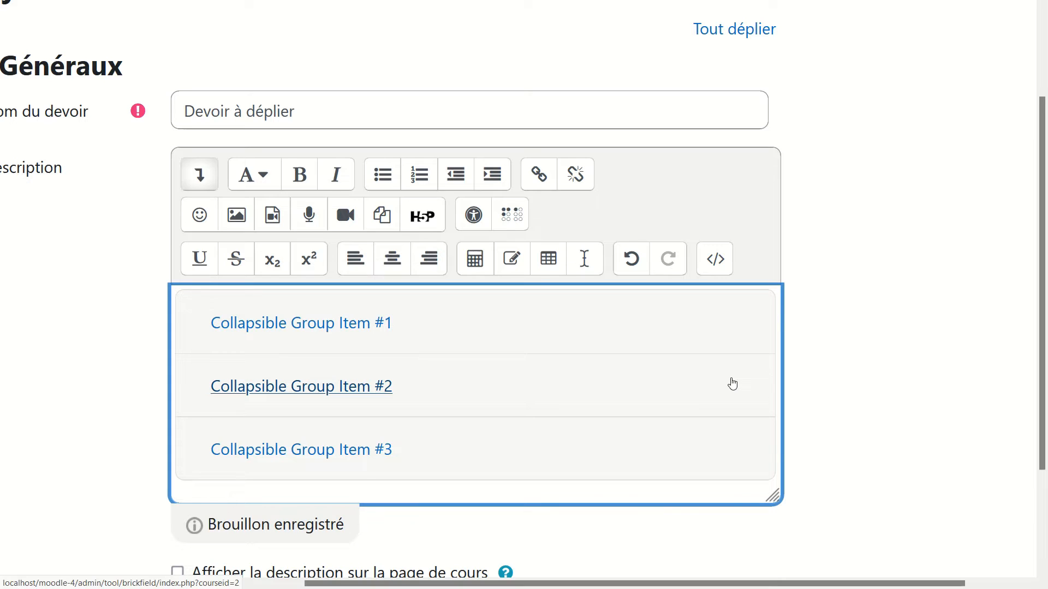
Expand the third and second accordion panels in the description to check how they open and close.
click(379, 449)
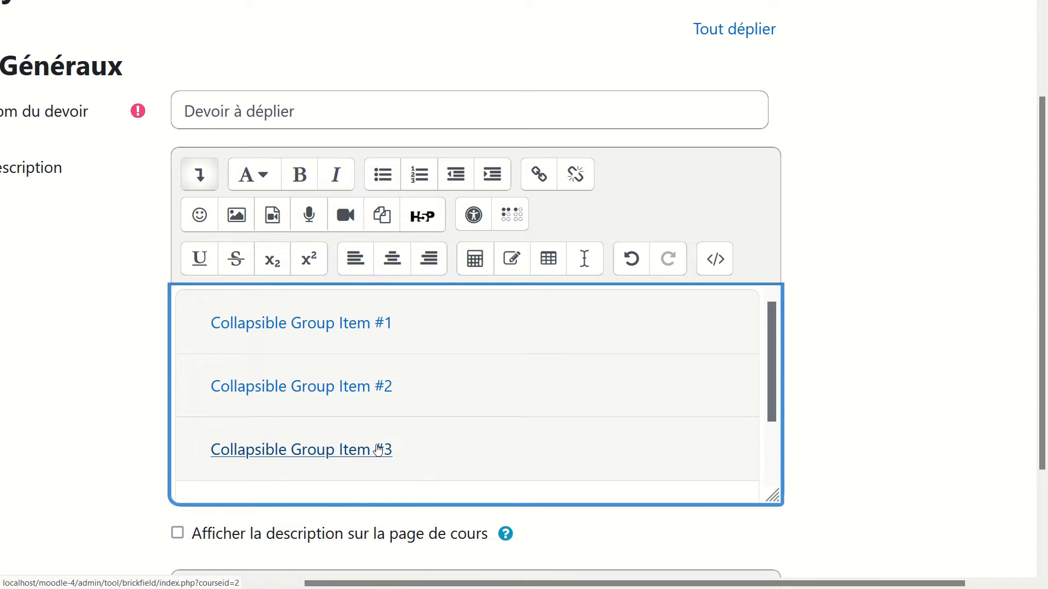
scroll(485, 412, down, 2)
scroll(485, 412, up, 1)
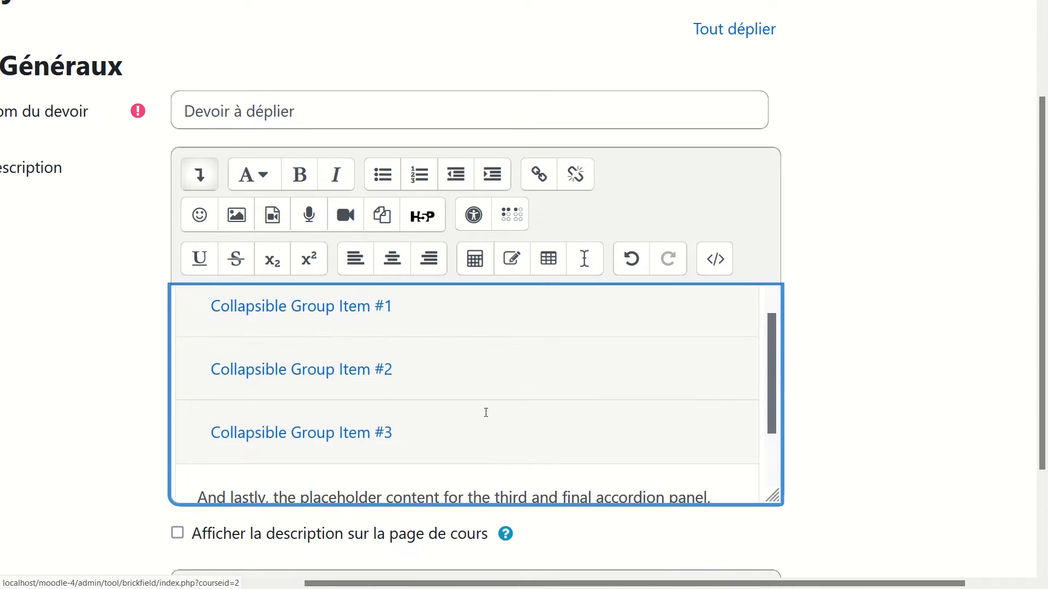
click(381, 369)
scroll(499, 377, down, 1)
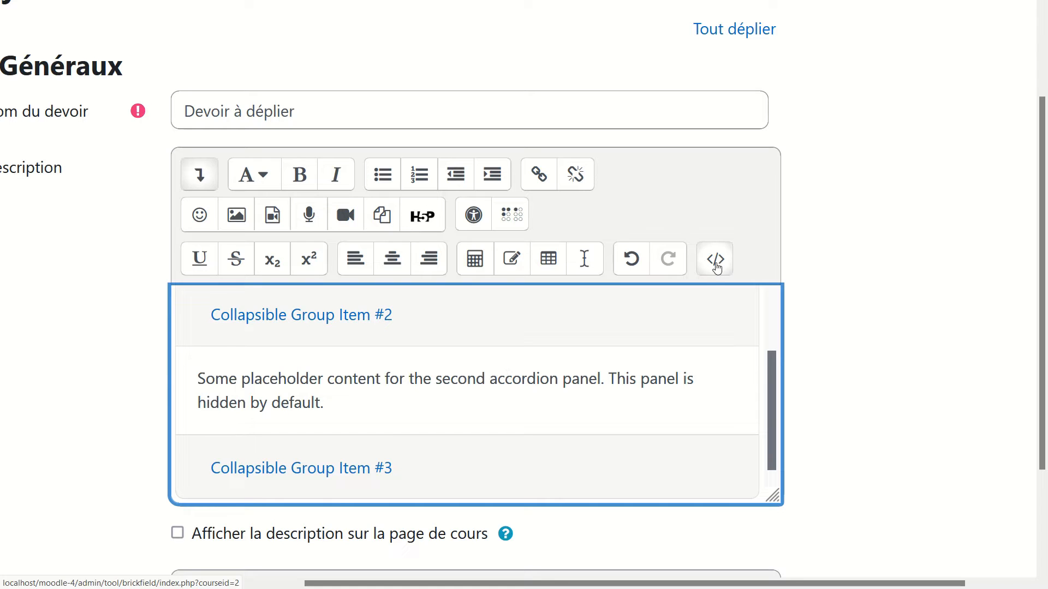
In the description's HTML source, remove the #accordionExample value from the data-parent attribute of the collapseOne panel.
click(717, 267)
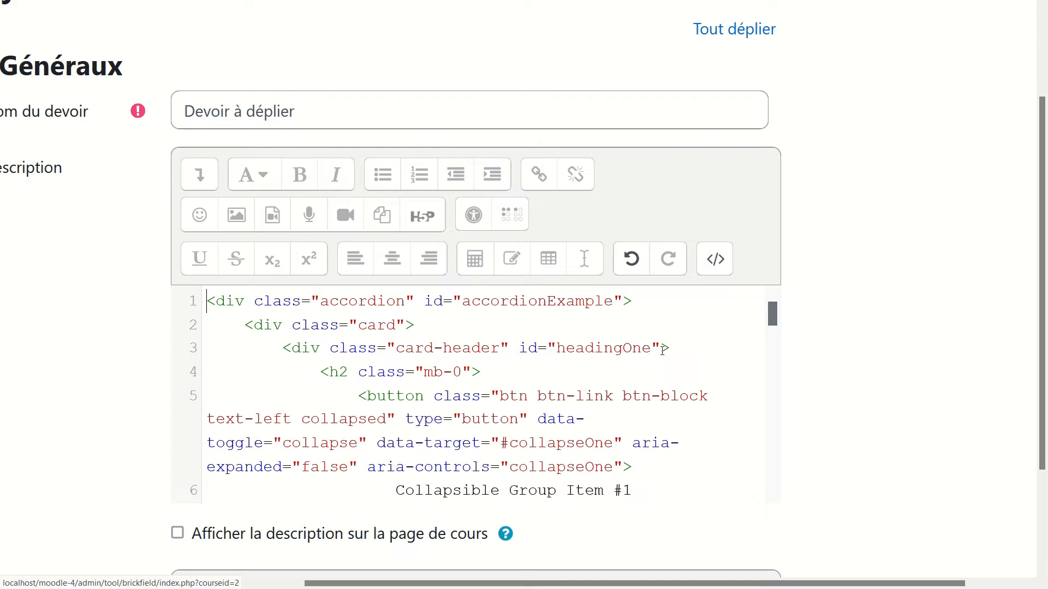
scroll(662, 350, down, 5)
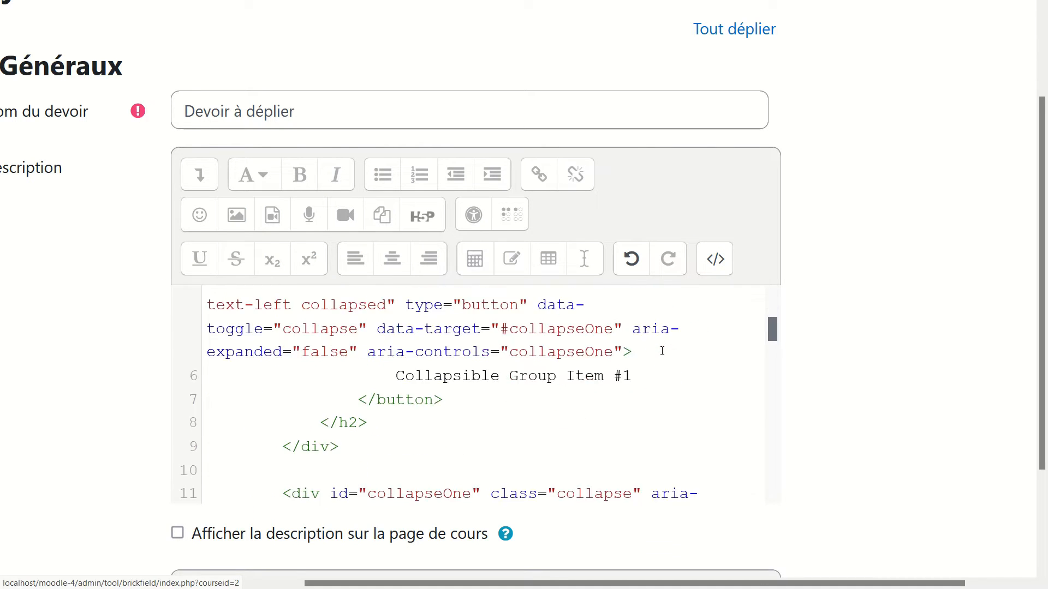
scroll(662, 351, down, 5)
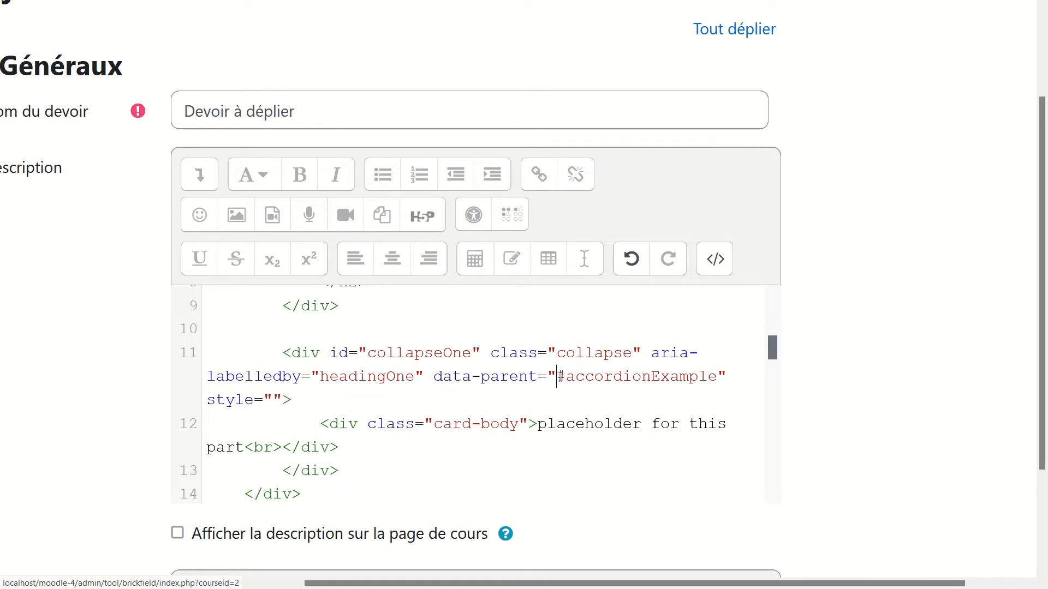
drag(557, 377, 720, 380)
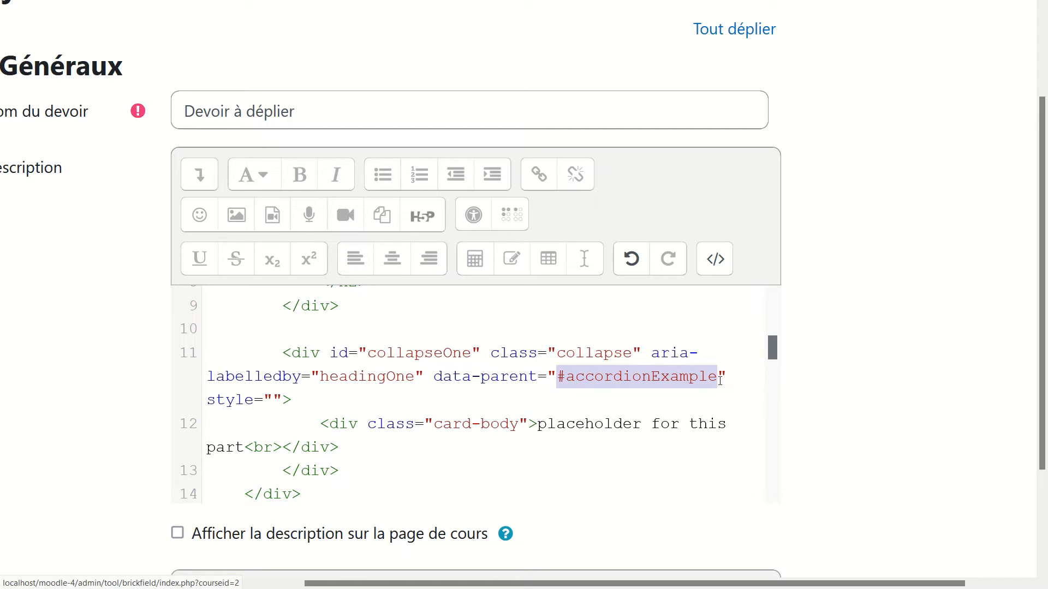
key(BackSpace)
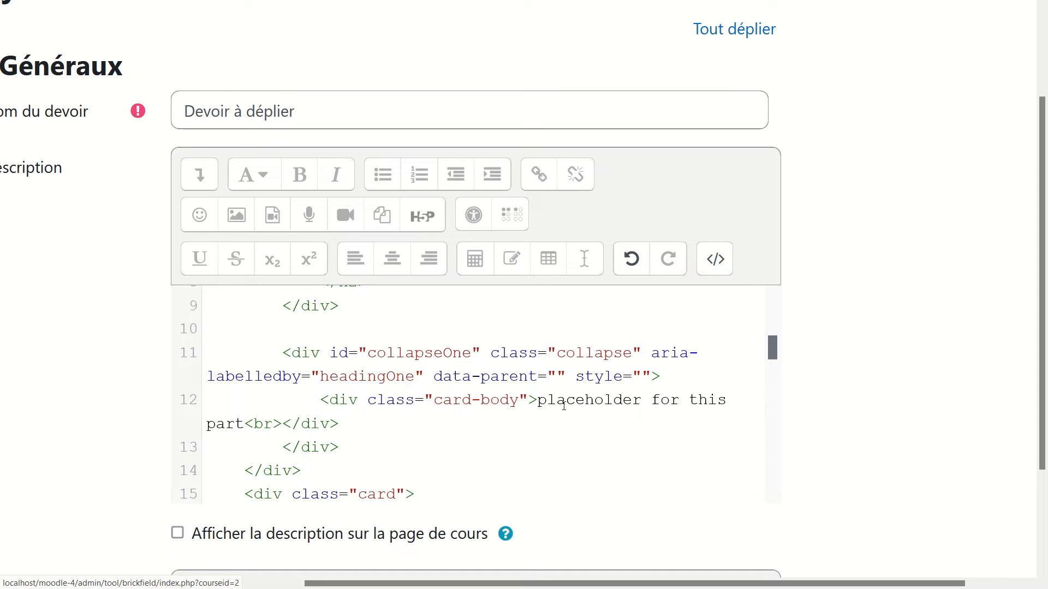
scroll(564, 406, down, 5)
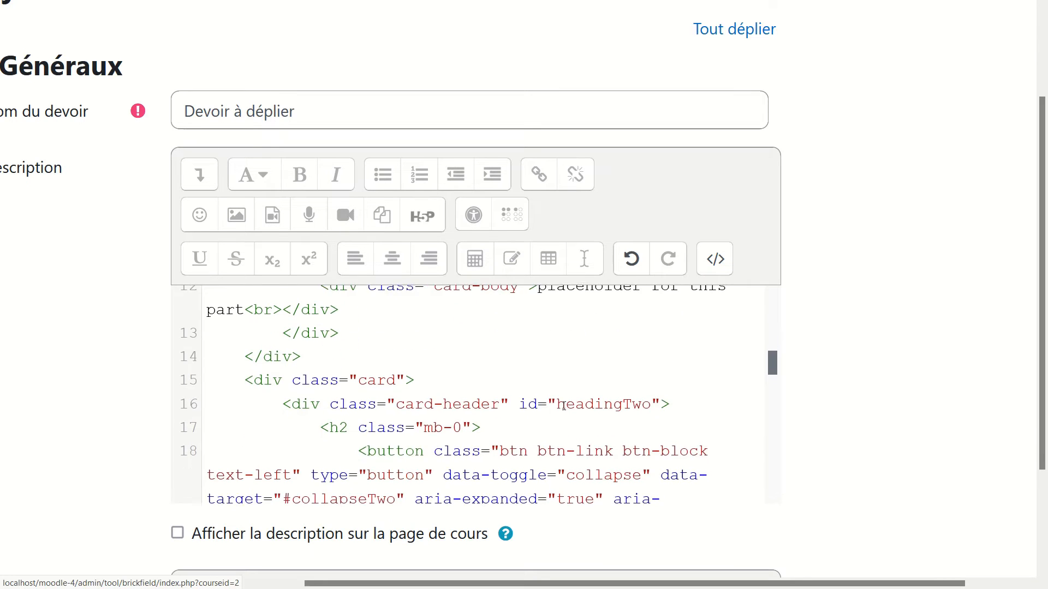
In the description's HTML source, remove the #accordionExample value from the data-parent attribute of the collapseTwo panel.
scroll(564, 406, down, 8)
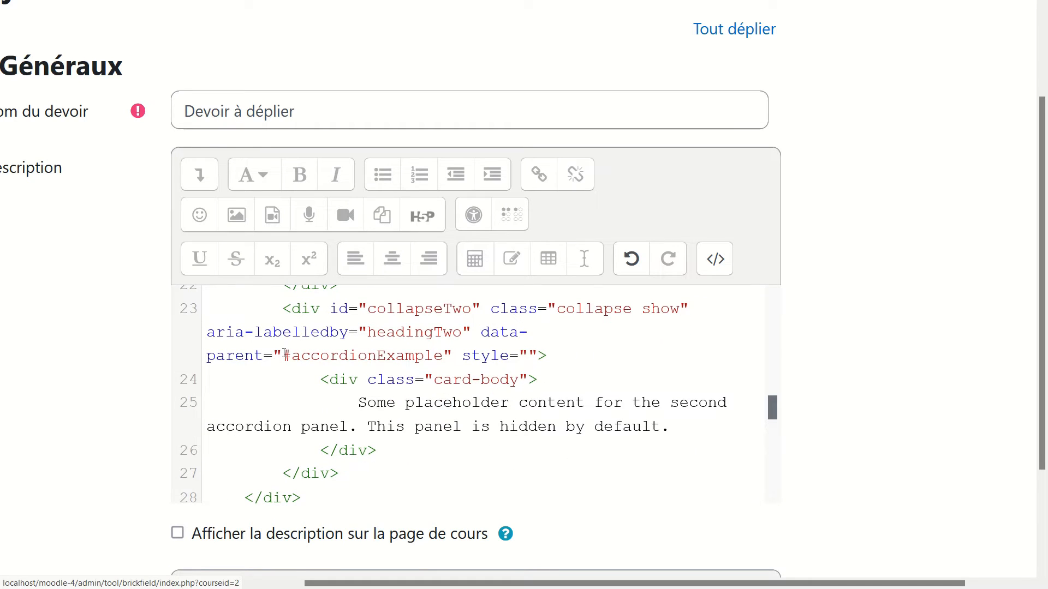
drag(285, 355, 448, 358)
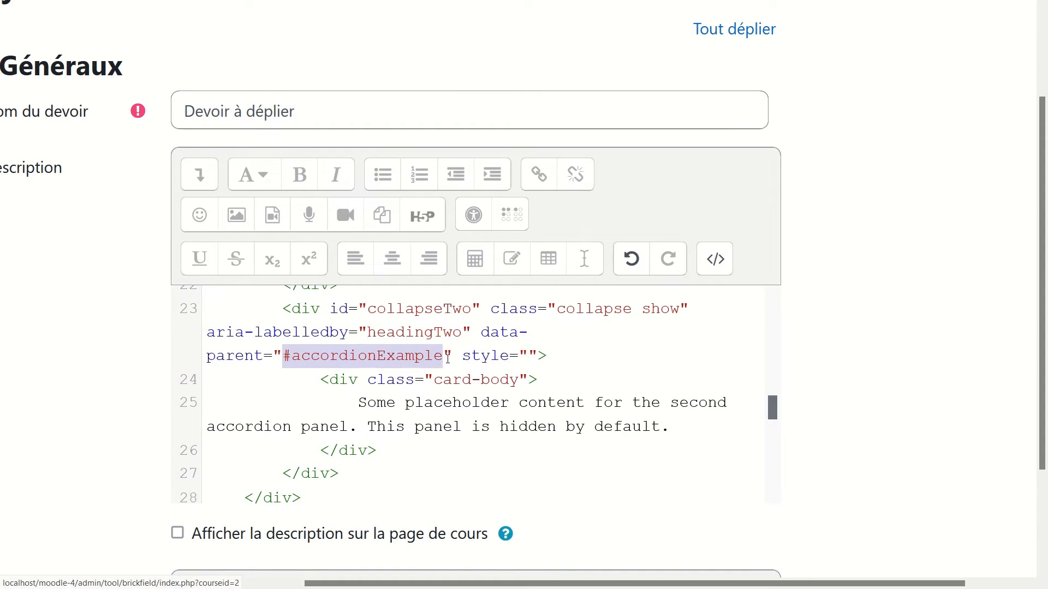
key(BackSpace)
scroll(491, 404, down, 3)
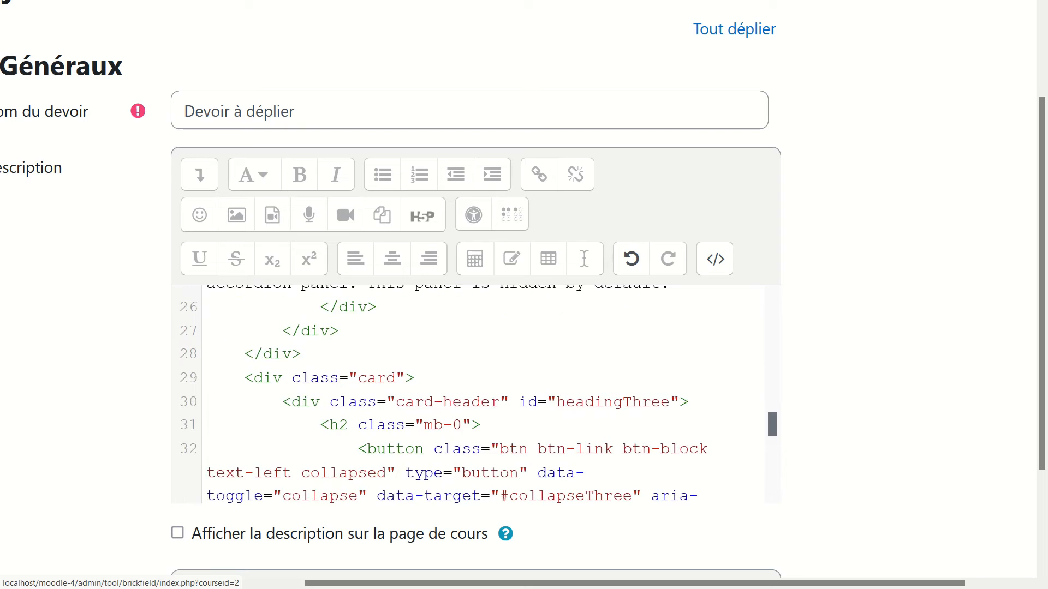
scroll(493, 403, down, 2)
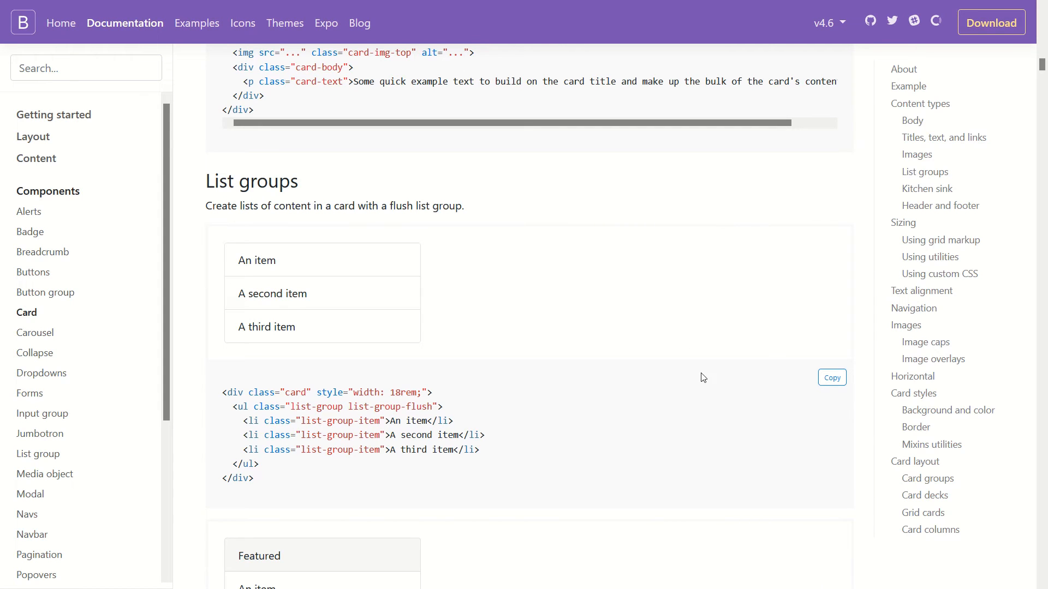
Copy the List groups card code from Bootstrap's Card documentation and replace the third accordion panel's placeholder text with blank lines in the HTML source.
click(826, 384)
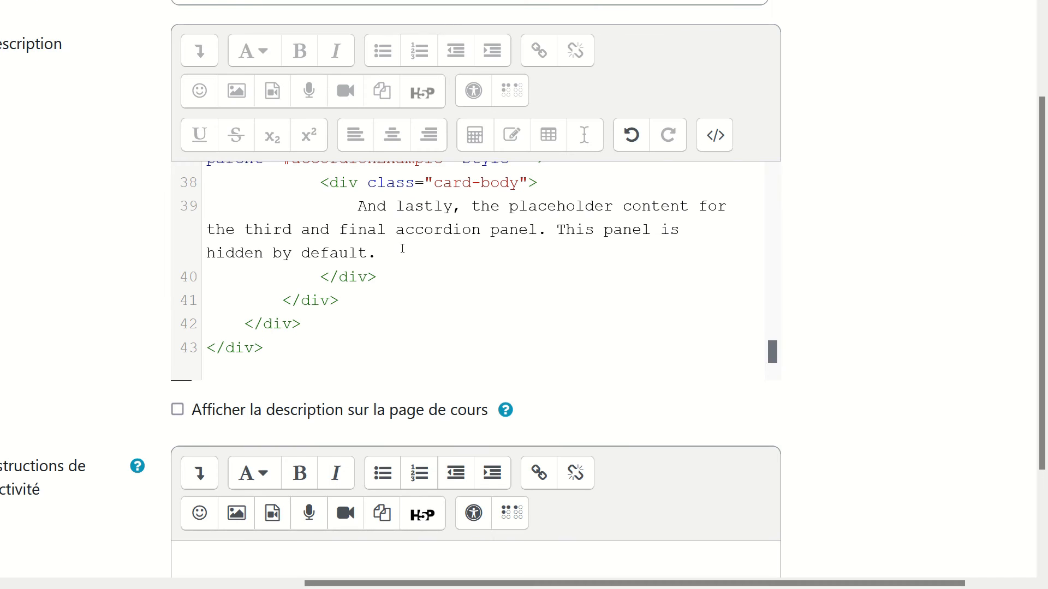
drag(402, 248, 359, 225)
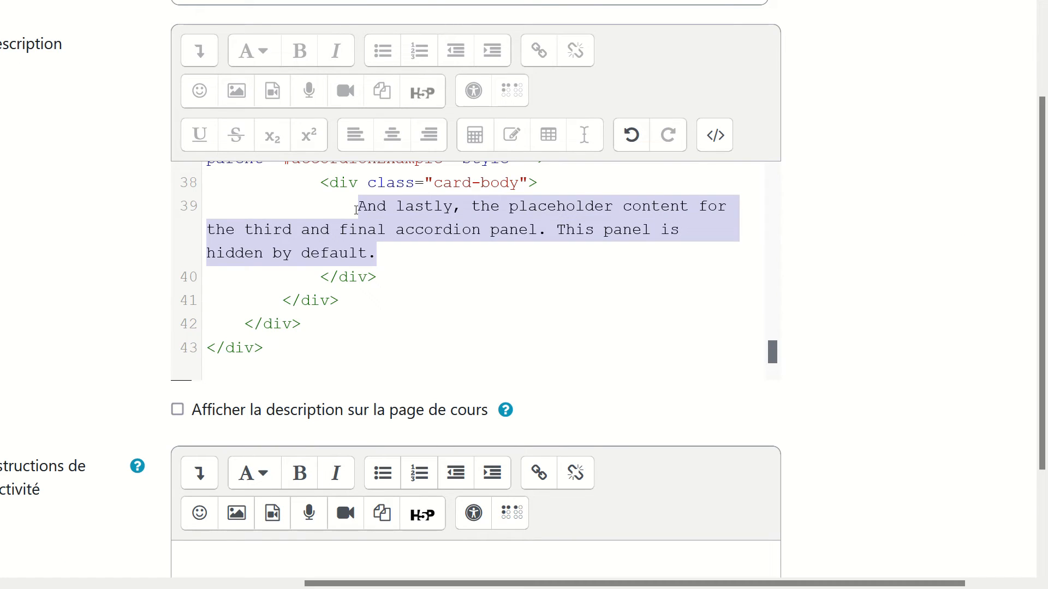
key(Return)
key(Return)
key(Return)
key(Return)
key(Up)
key(Up)
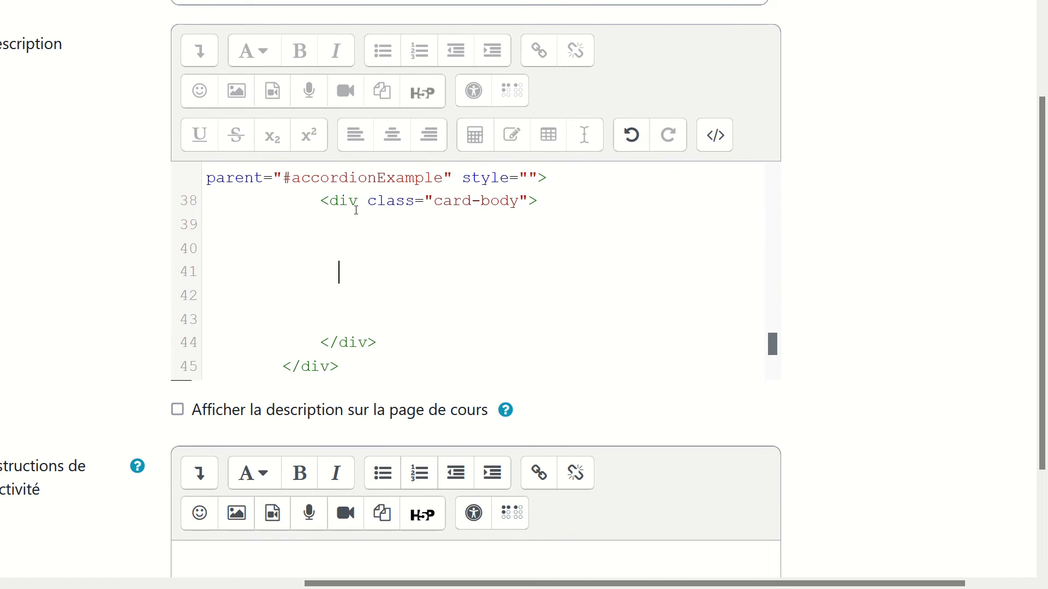
Paste the copied list group code into the third panel's card-body and examine the list in the rendered description.
key(Up)
key(Return)
key(ctrl+v)
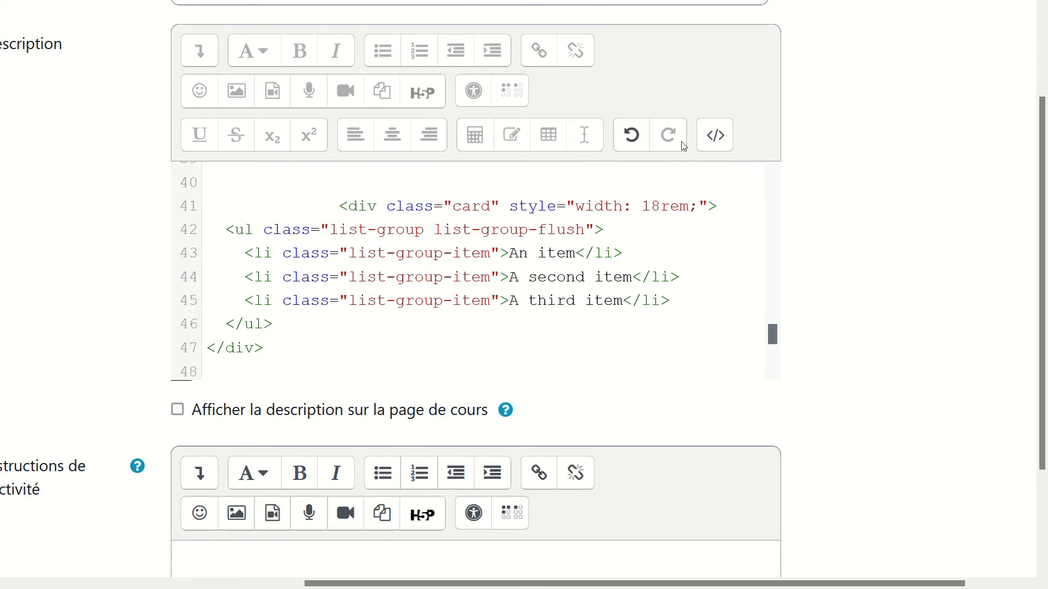
click(708, 148)
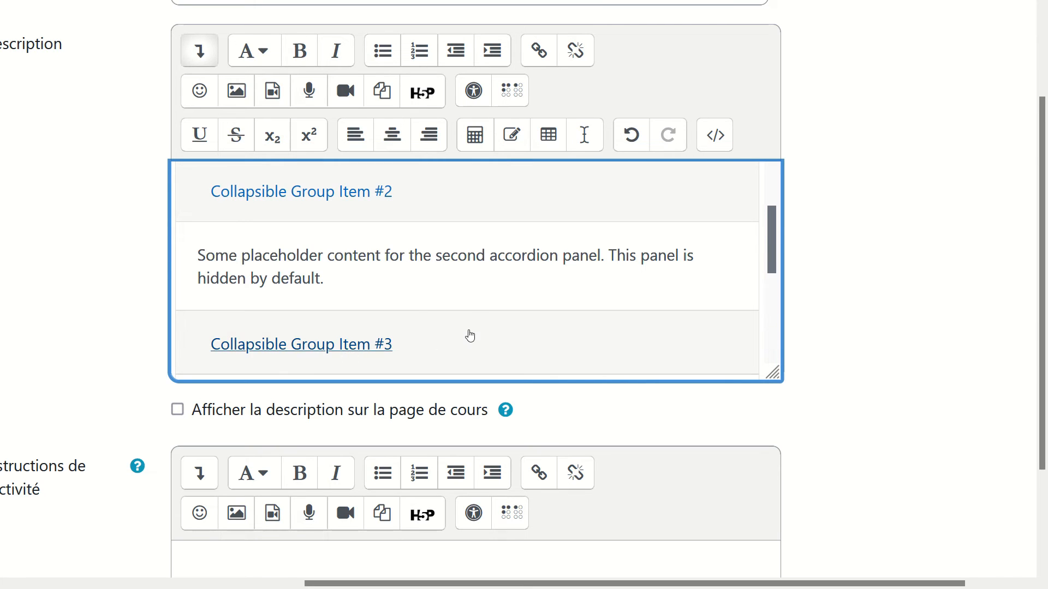
scroll(470, 335, down, 4)
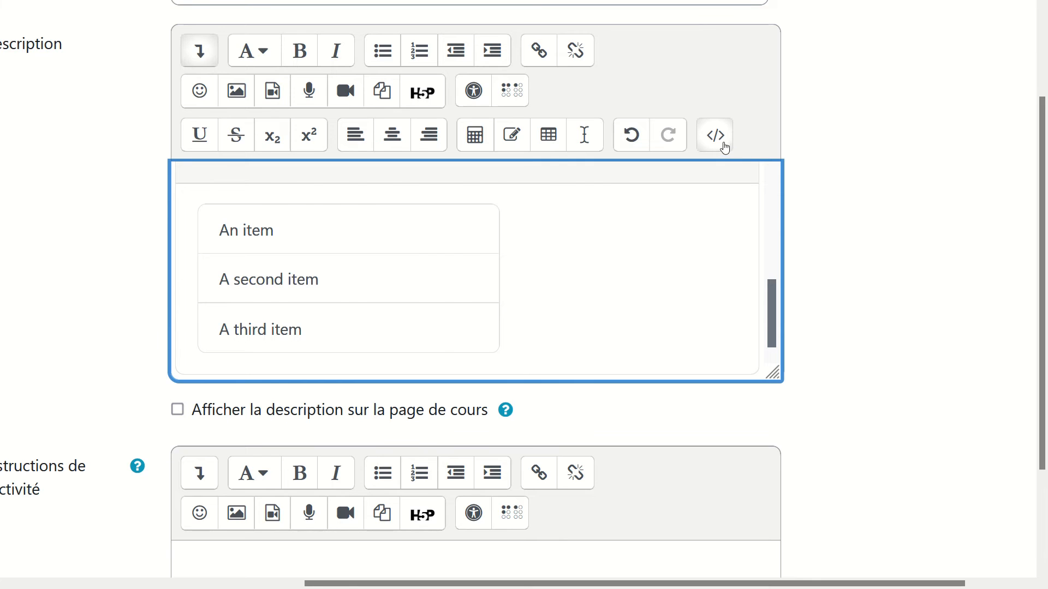
In the HTML source, remove "width: 18rem;" from the style of the third panel's list group card and return to the rendered description.
click(719, 140)
scroll(612, 305, down, 3)
scroll(611, 310, down, 5)
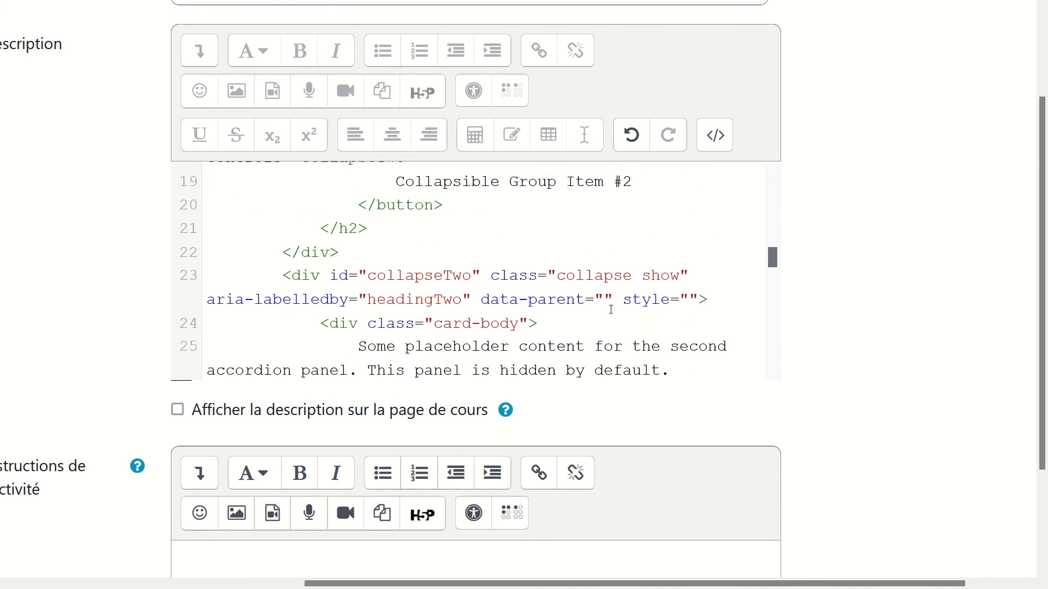
scroll(610, 310, down, 2)
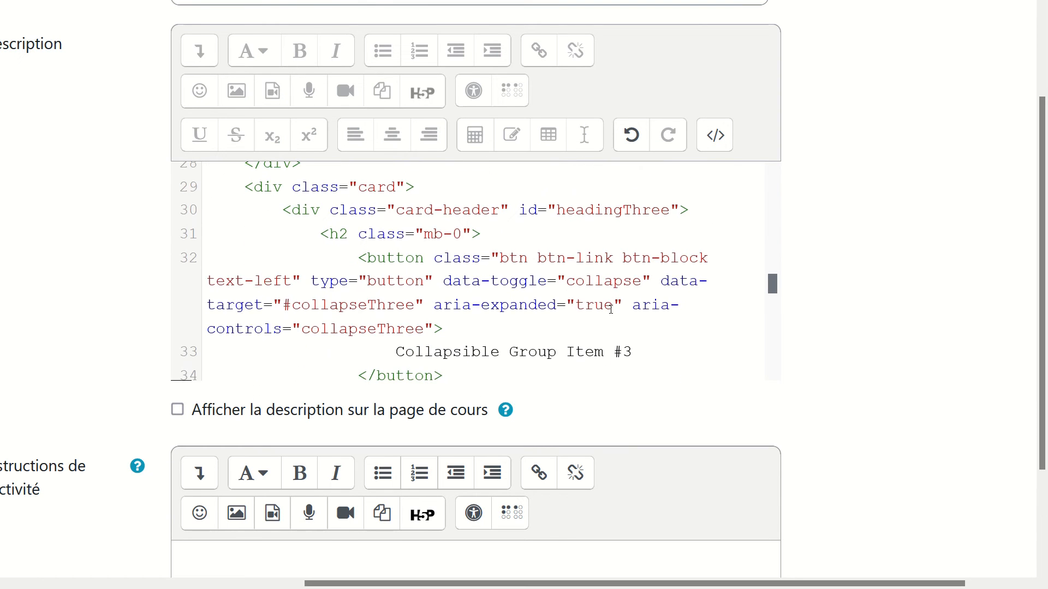
scroll(611, 309, down, 2)
scroll(611, 309, down, 4)
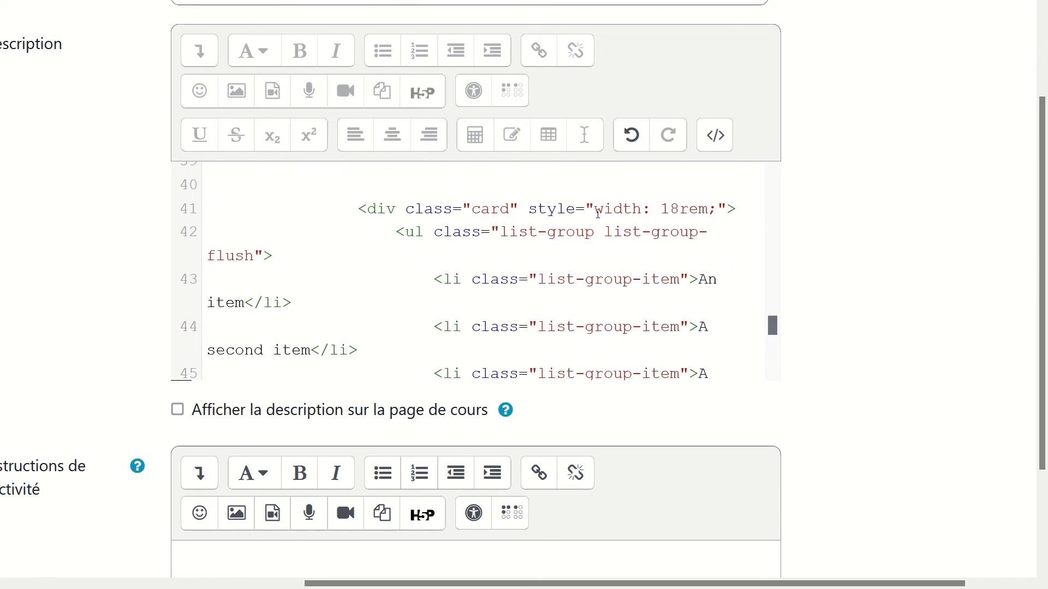
click(599, 210)
drag(599, 212, 719, 209)
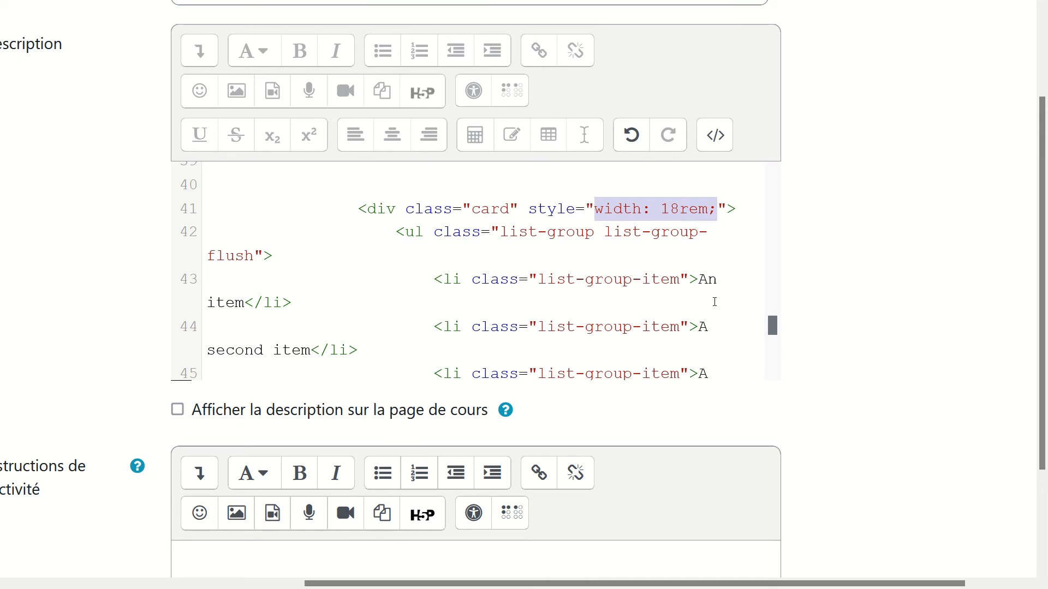
key(BackSpace)
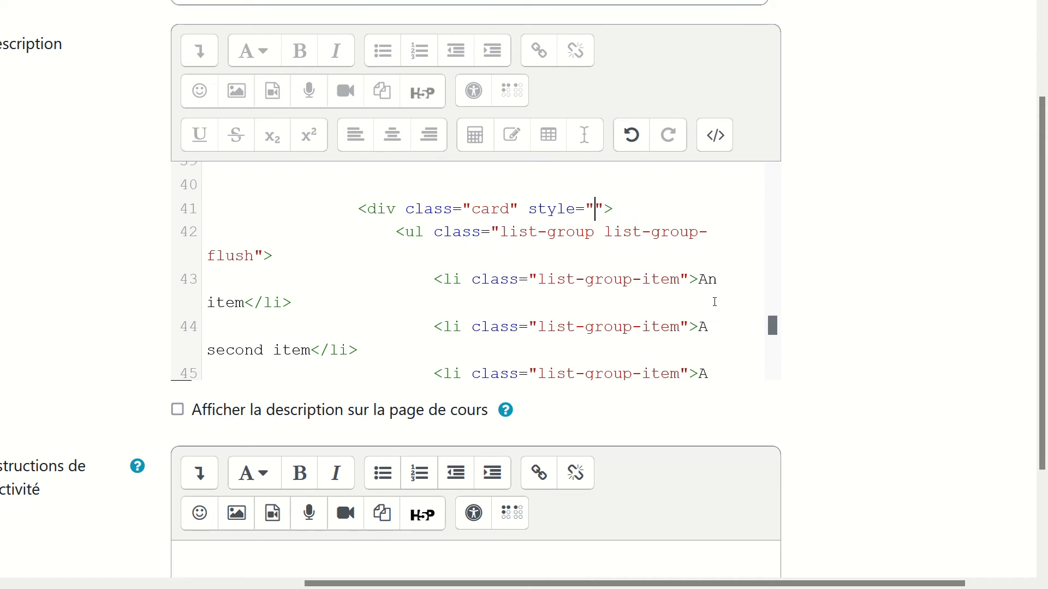
click(714, 135)
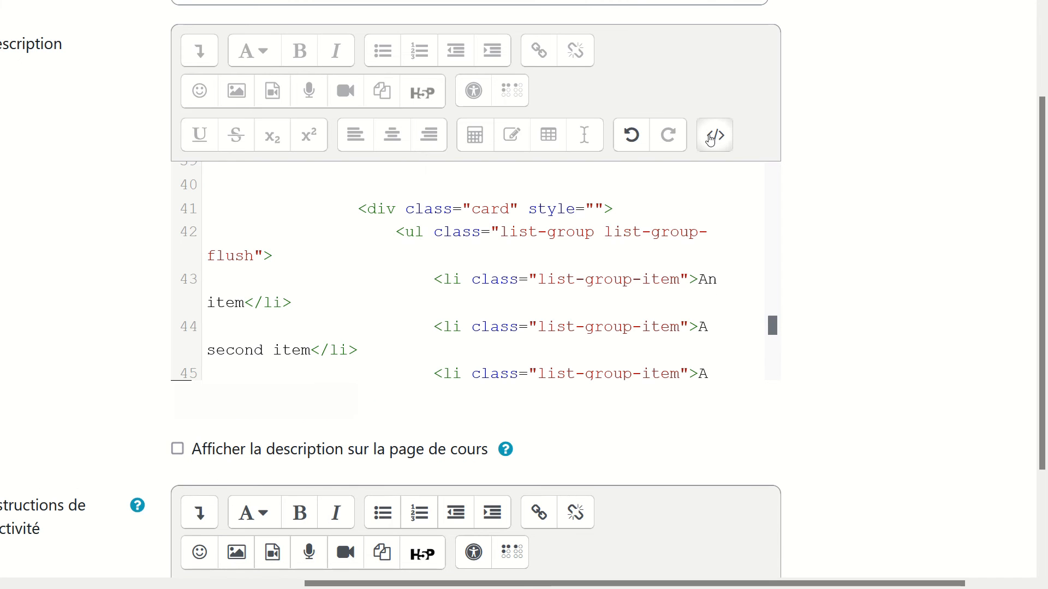